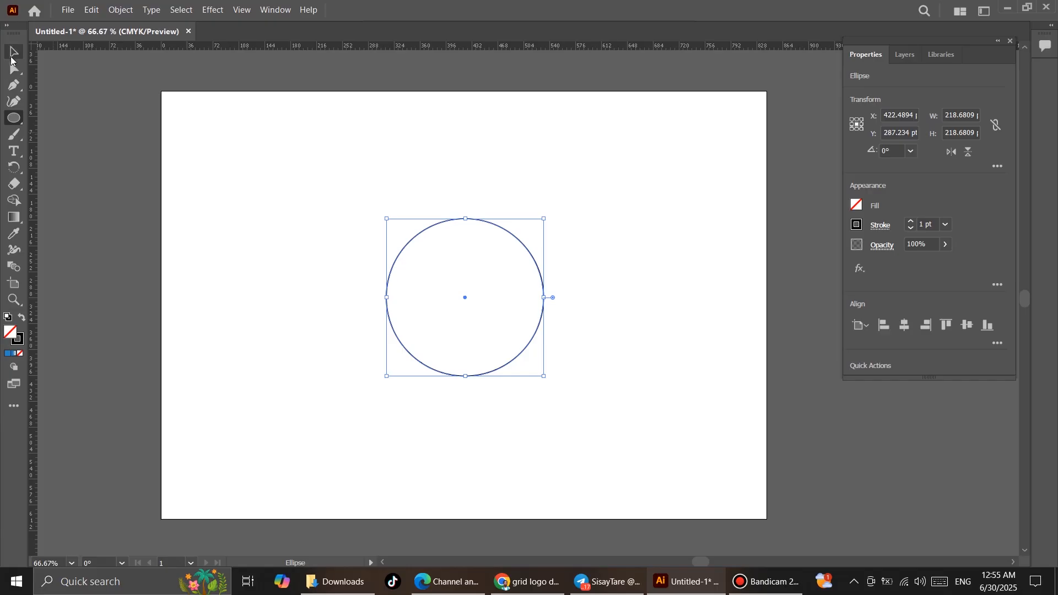
# Move the large circle slightly right and down, nearer the middle of the artboard
pyautogui.click(12, 55)
pyautogui.click(336, 358)
pyautogui.moveTo(522, 352); pyautogui.dragTo(544, 358)
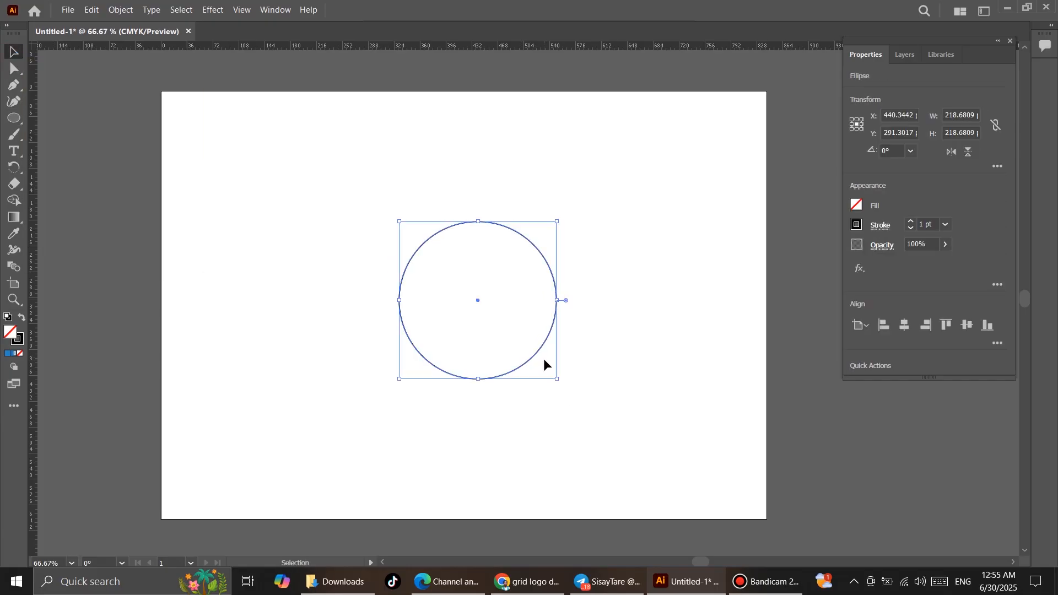
pyautogui.scroll(2, 468, 313)
pyautogui.scroll(-1, 509, 319)
pyautogui.click(691, 380)
pyautogui.scroll(-1, 439, 357)
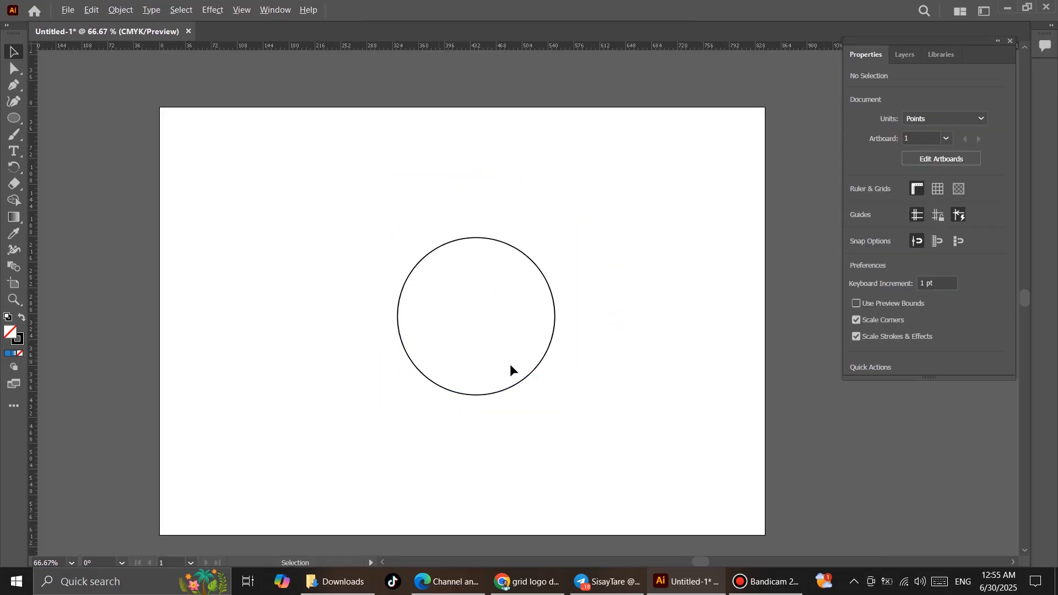
# Add a concentric copy of the large circle about 88 pt in diameter and give it a 1 pt stroke
pyautogui.scroll(-1, 523, 371)
pyautogui.click(527, 370)
pyautogui.moveTo(524, 370); pyautogui.dragTo(528, 334)
pyautogui.moveTo(477, 185); pyautogui.dragTo(478, 282)
pyautogui.click(633, 387)
pyautogui.moveTo(501, 335)
pyautogui.mouseDown()
pyautogui.moveTo(507, 318)
pyautogui.moveTo(497, 323)
pyautogui.mouseUp()
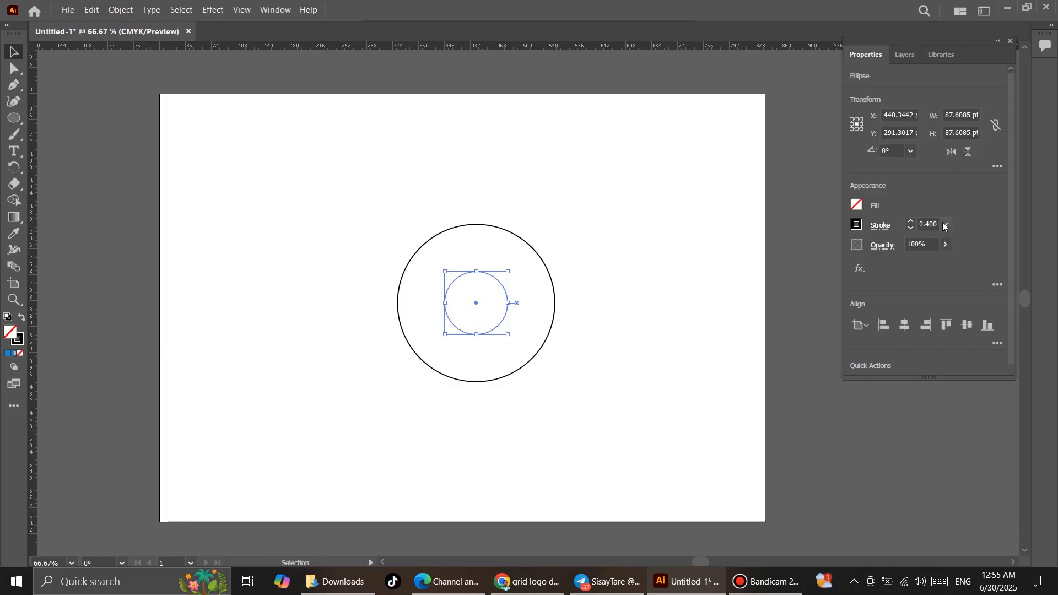
pyautogui.click(947, 225)
pyautogui.click(956, 288)
pyautogui.click(506, 322)
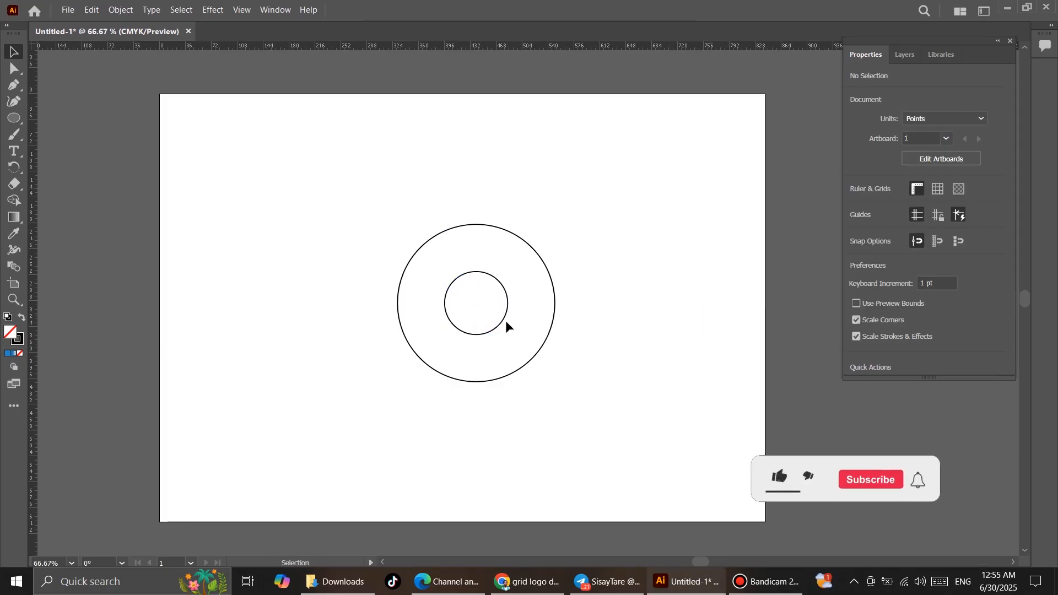
# Shrink the inner circle to about 75 pt in diameter and recentre it inside the large circle
pyautogui.moveTo(477, 271); pyautogui.dragTo(478, 281)
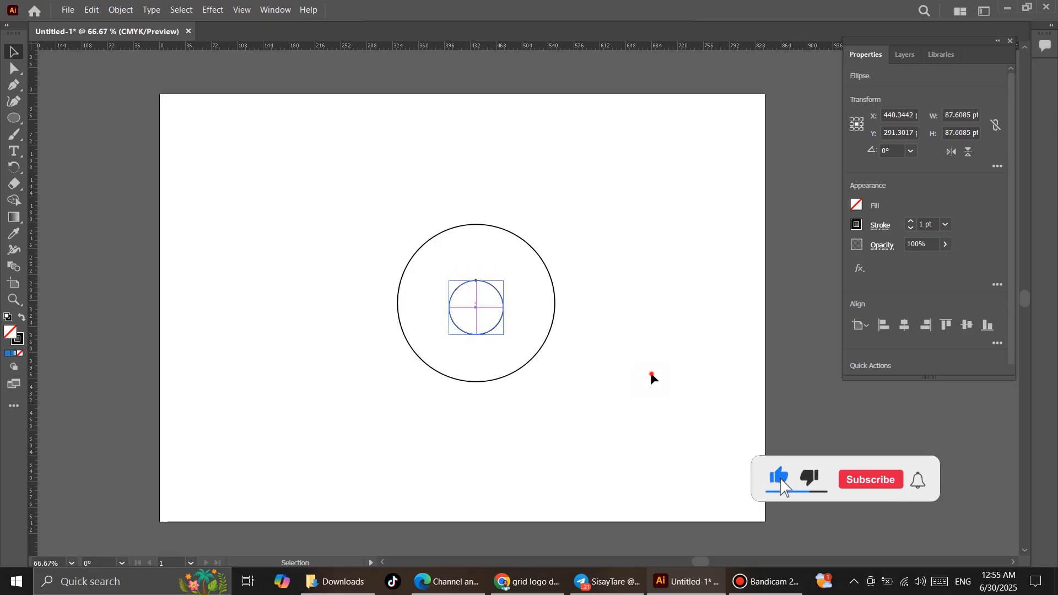
pyautogui.click(508, 330)
pyautogui.moveTo(498, 322)
pyautogui.mouseDown()
pyautogui.moveTo(495, 313)
pyautogui.moveTo(501, 323)
pyautogui.mouseUp()
pyautogui.click(640, 311)
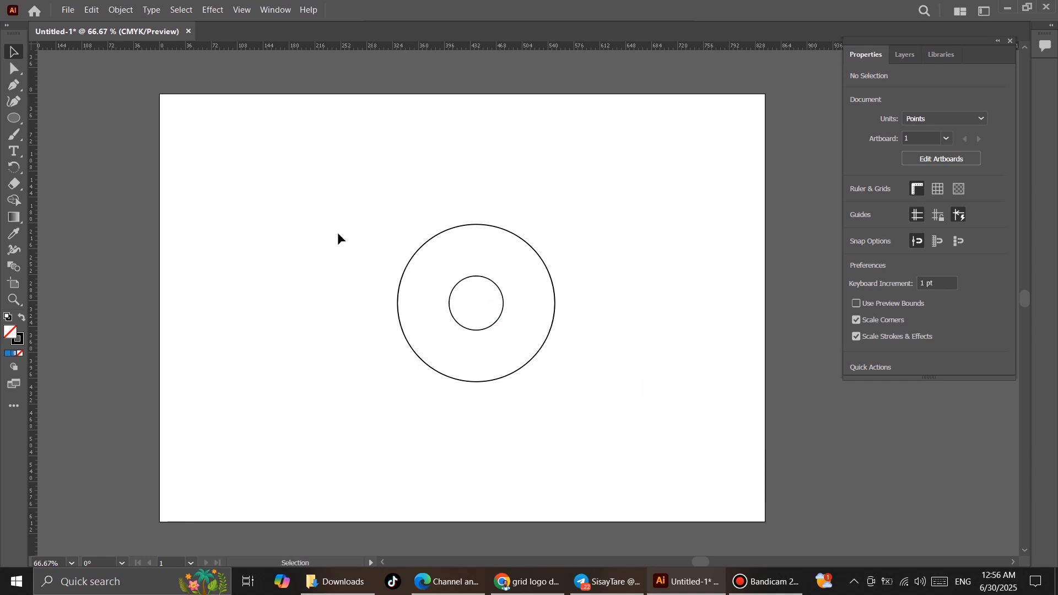
# Place a vertical guide at about X 137 pt and set the stroke colour to black
pyautogui.moveTo(31, 241); pyautogui.dragTo(258, 244)
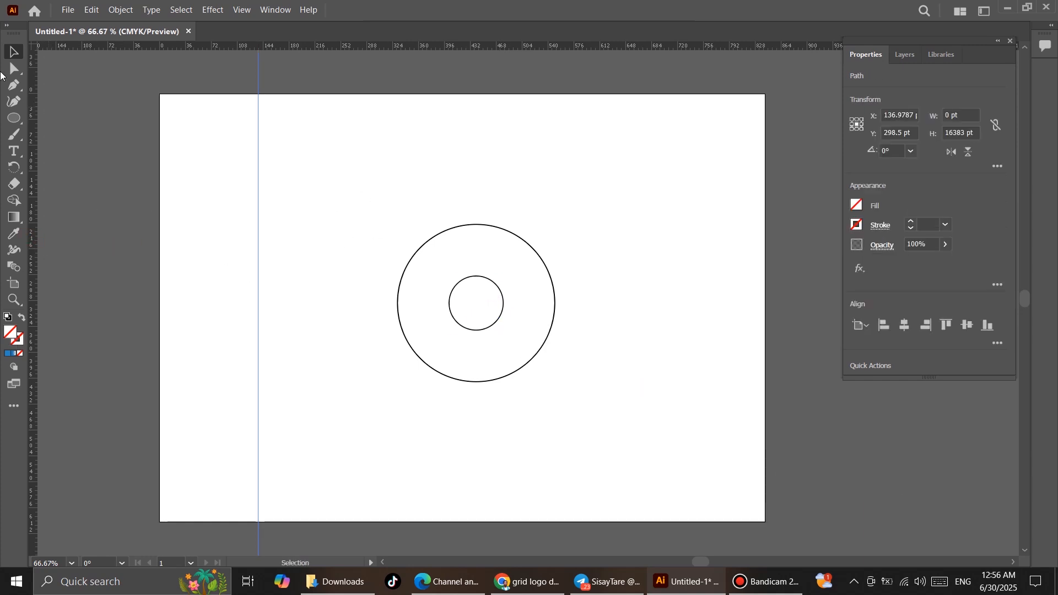
pyautogui.click(858, 224)
pyautogui.click(736, 277)
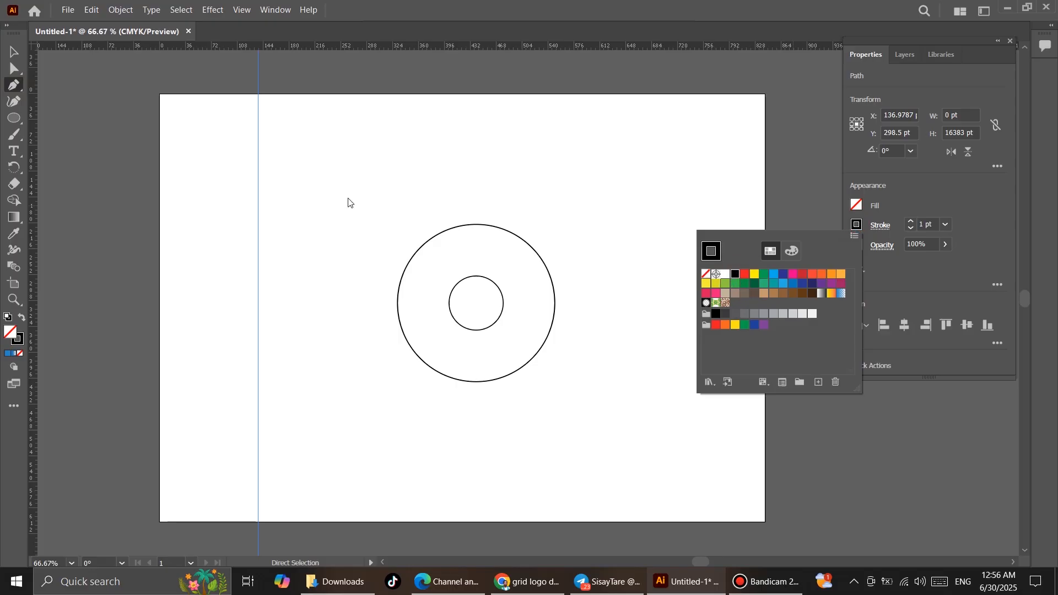
# Draw a straight vertical line about 387 pt long along the guide with the Pen tool
pyautogui.click(258, 164)
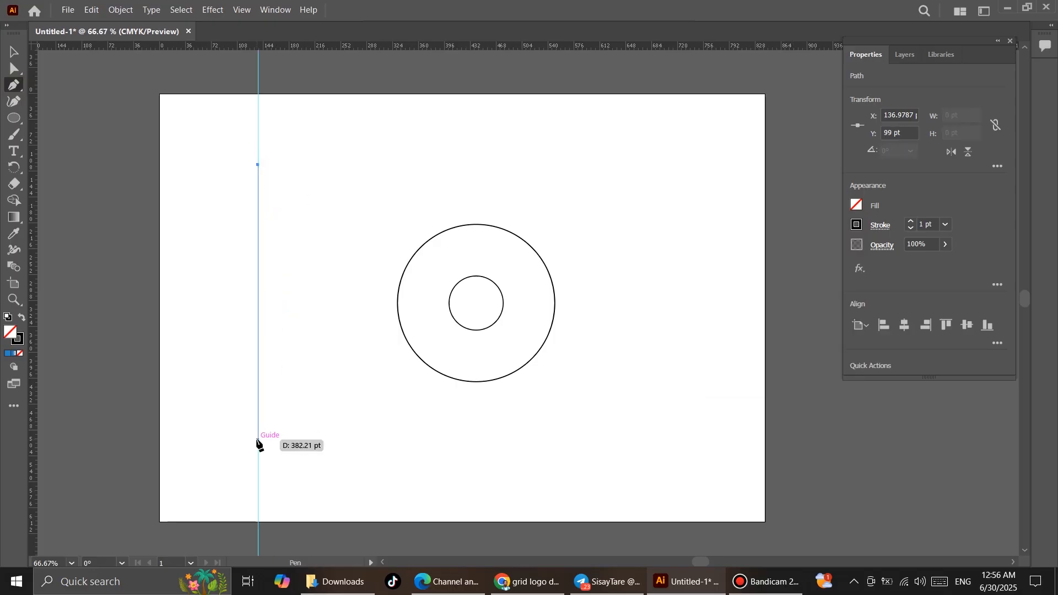
pyautogui.moveTo(258, 443); pyautogui.dragTo(279, 443)
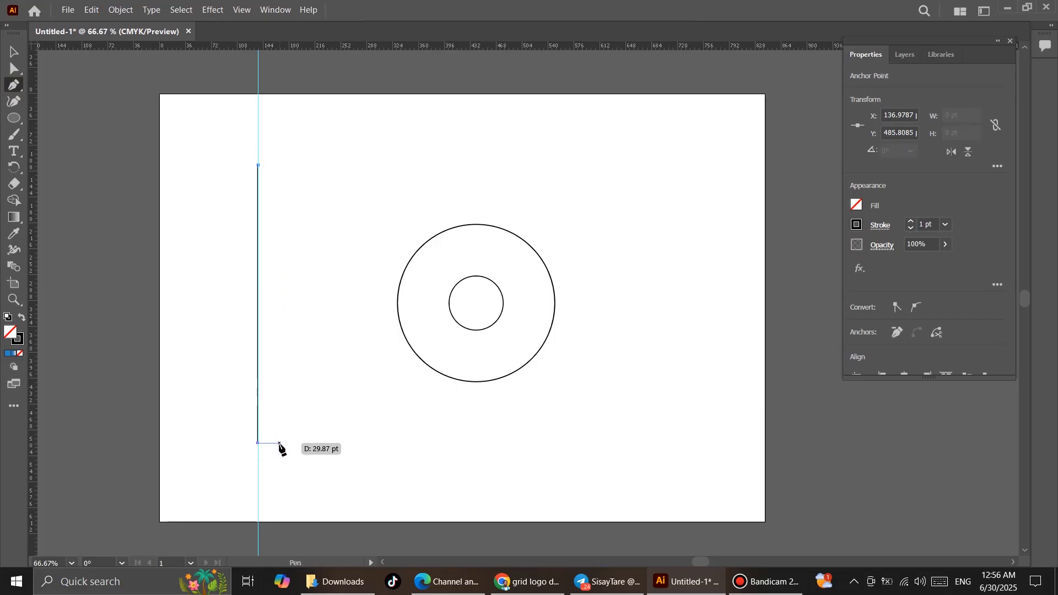
pyautogui.click(14, 53)
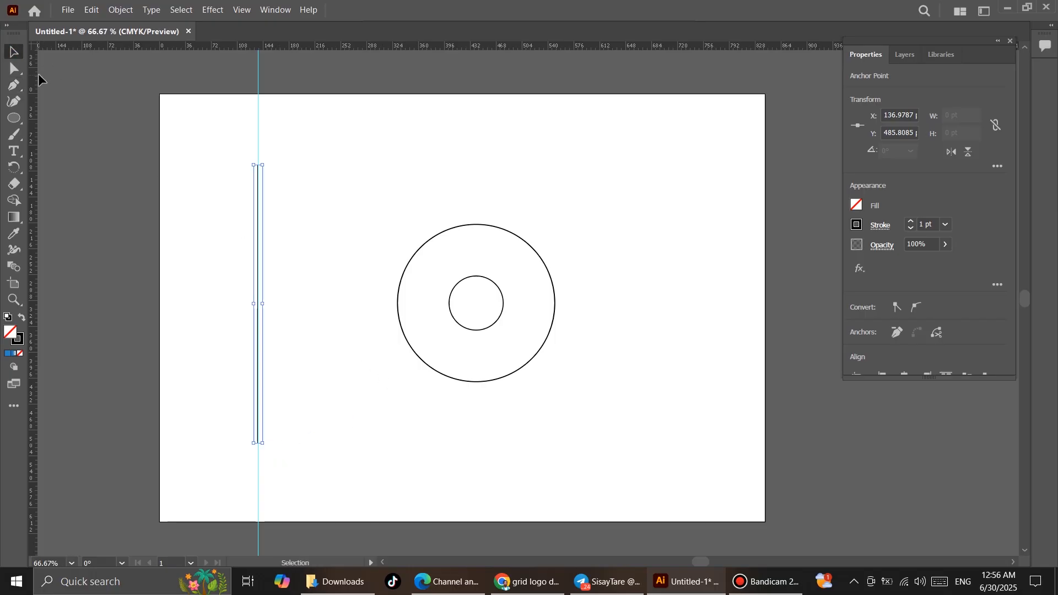
pyautogui.click(279, 349)
# Delete the vertical guide and move the drawn line onto the right edge of the inner circle
pyautogui.moveTo(259, 338); pyautogui.dragTo(359, 338)
pyautogui.moveTo(284, 398); pyautogui.dragTo(257, 406)
pyautogui.press('Delete')
pyautogui.moveTo(359, 355); pyautogui.dragTo(502, 353)
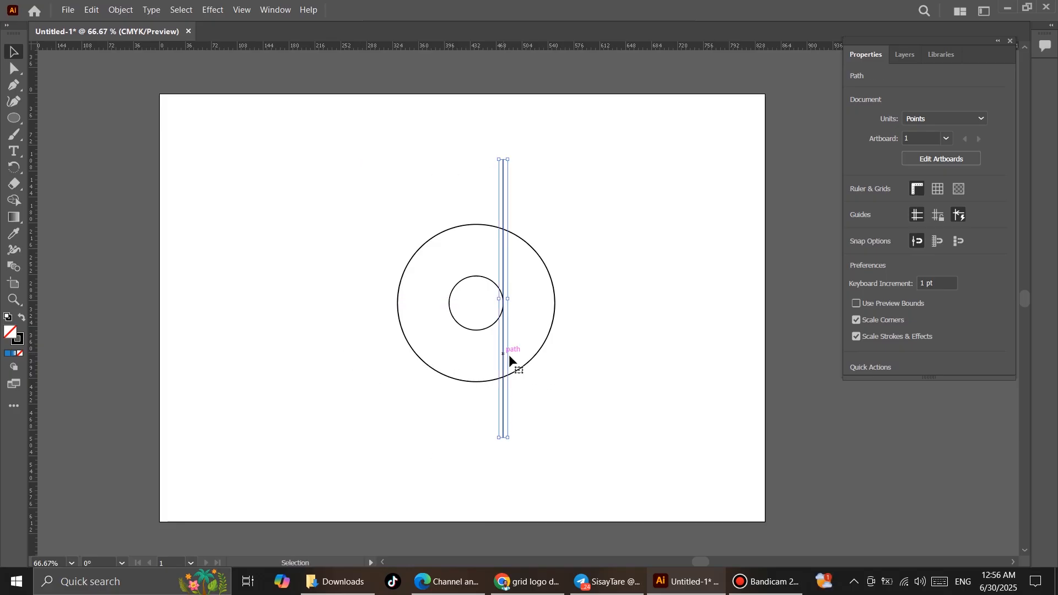
pyautogui.click(626, 376)
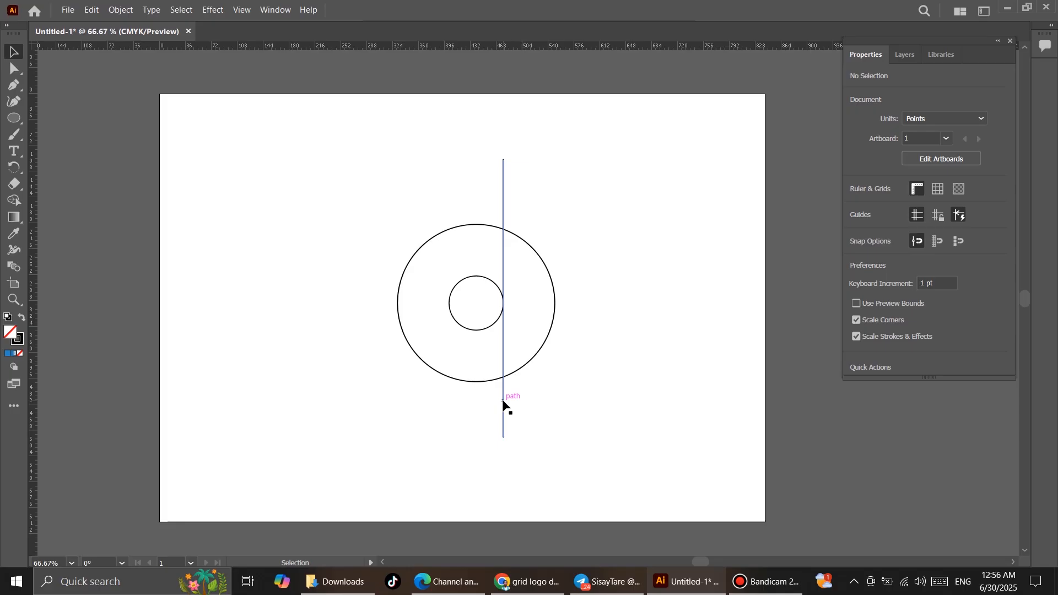
# Copy the vertical line to the large circle's right edge and to just left of the inner circle's tangent line
pyautogui.moveTo(504, 404); pyautogui.dragTo(554, 403)
pyautogui.click(625, 381)
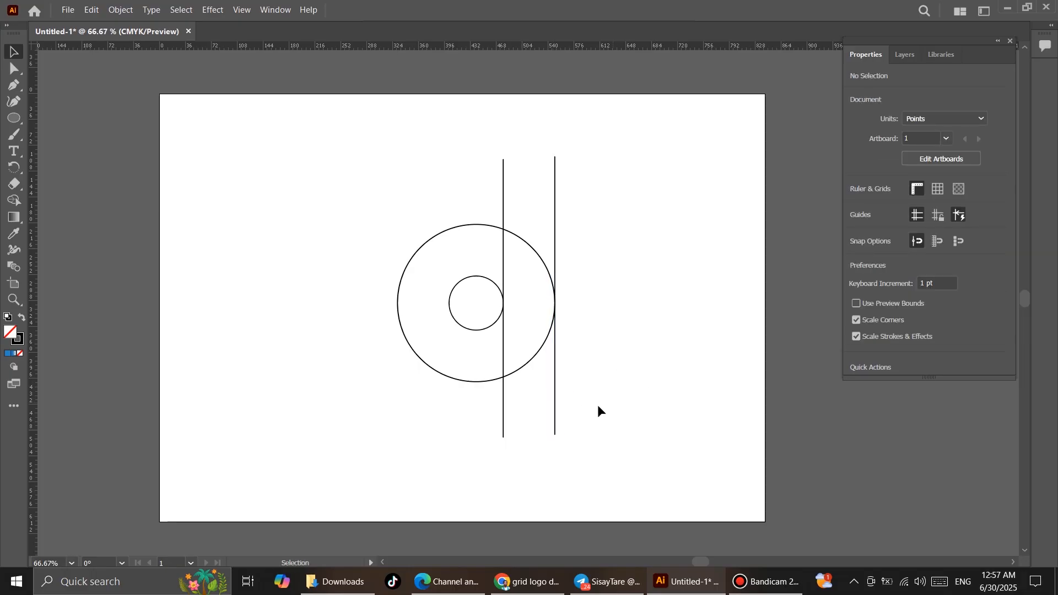
pyautogui.click(503, 409)
pyautogui.moveTo(502, 407); pyautogui.dragTo(496, 408)
pyautogui.click(617, 420)
# Copy the inner circle to the lower right, enlarge it to about 152 pt with a 1 pt stroke, and align its left edge with the inner tangent line
pyautogui.click(478, 331)
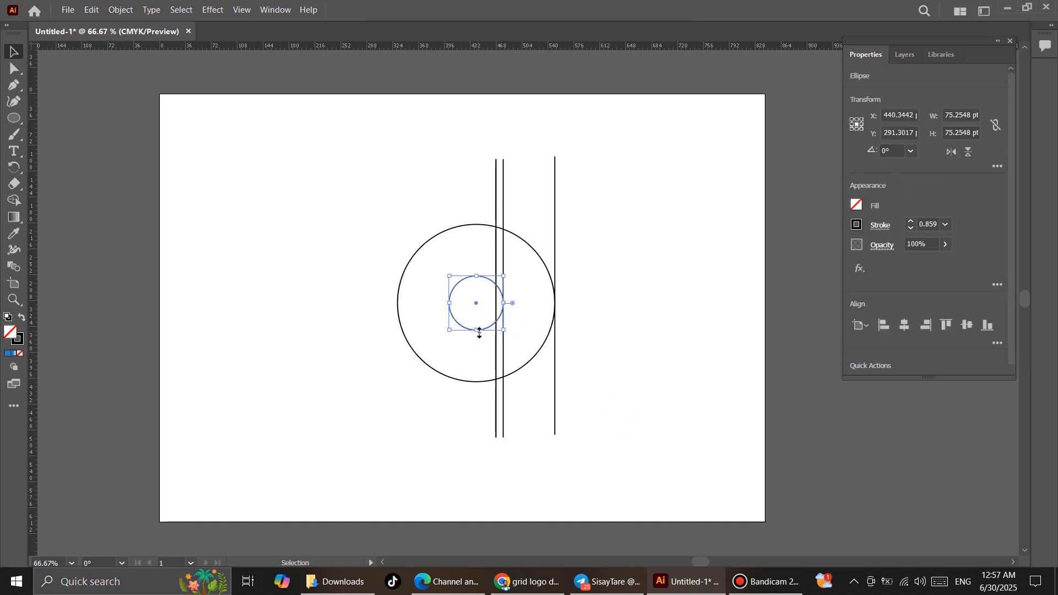
pyautogui.moveTo(487, 331)
pyautogui.mouseDown()
pyautogui.moveTo(544, 371)
pyautogui.moveTo(531, 384)
pyautogui.moveTo(530, 425)
pyautogui.moveTo(597, 395)
pyautogui.mouseUp()
pyautogui.click(946, 225)
pyautogui.click(961, 285)
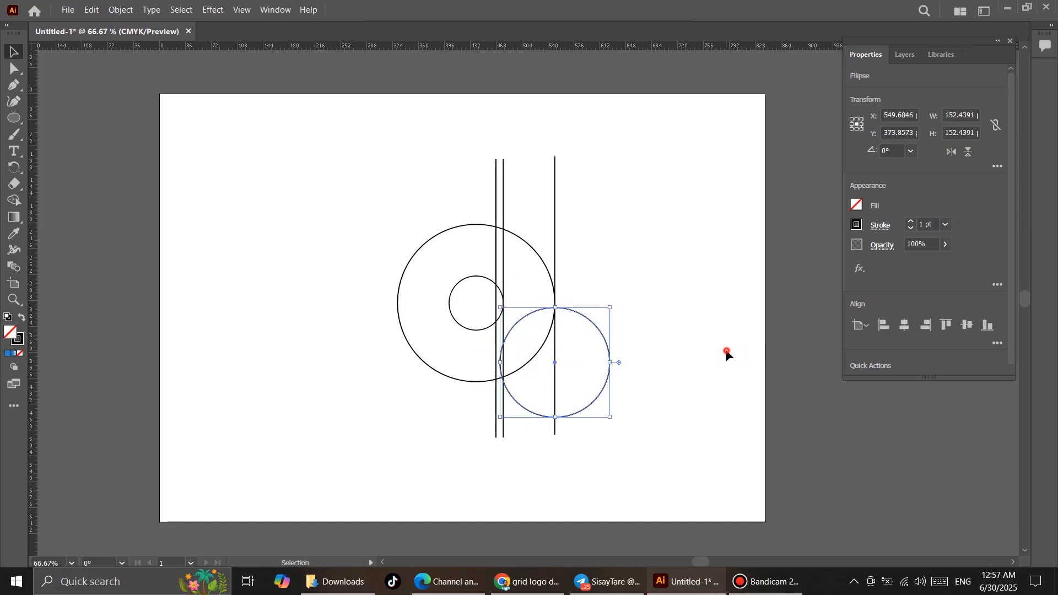
pyautogui.click(728, 354)
pyautogui.moveTo(601, 395); pyautogui.dragTo(603, 392)
# Shift all circles and lines left and merge the regions forming the letter "a" with the Shape Builder in a black fill
pyautogui.moveTo(347, 135); pyautogui.dragTo(692, 456)
pyautogui.moveTo(556, 338); pyautogui.dragTo(517, 338)
pyautogui.click(14, 201)
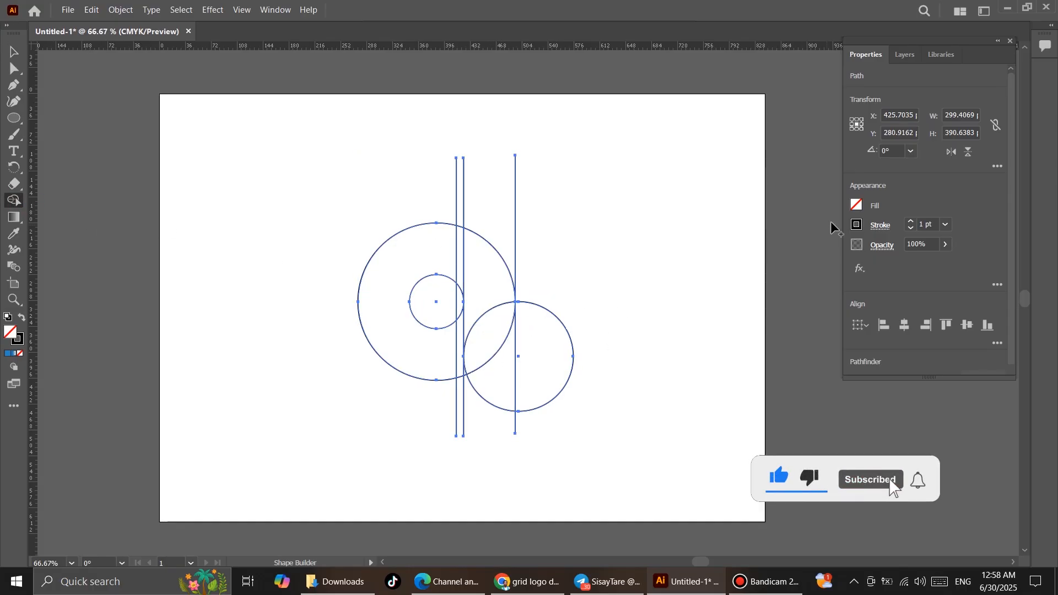
pyautogui.click(856, 207)
pyautogui.click(735, 255)
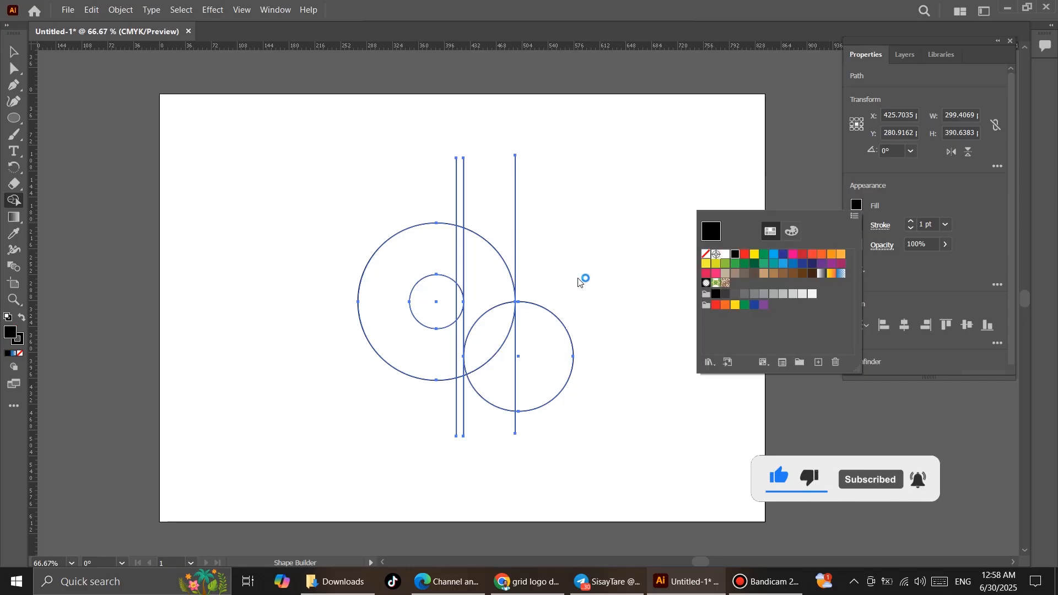
pyautogui.moveTo(390, 276)
pyautogui.mouseDown()
pyautogui.moveTo(342, 322)
pyautogui.moveTo(434, 253)
pyautogui.moveTo(485, 267)
pyautogui.moveTo(501, 348)
pyautogui.moveTo(586, 312)
pyautogui.mouseUp()
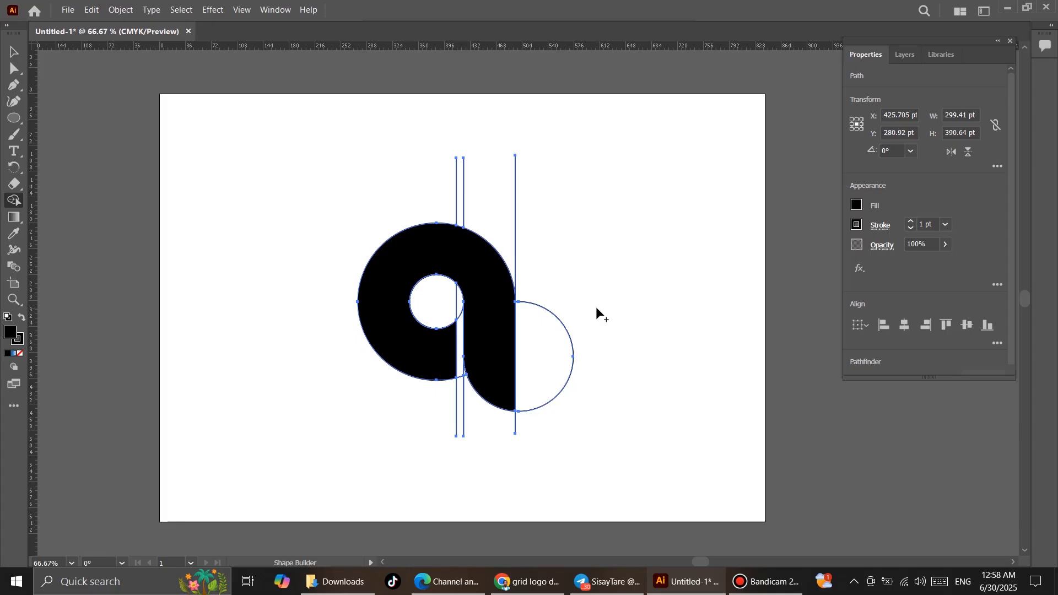
# Delete the leftover line segments above and below the black letter and the leftover half circle beside it
pyautogui.scroll(2, 470, 321)
pyautogui.scroll(-2, 476, 323)
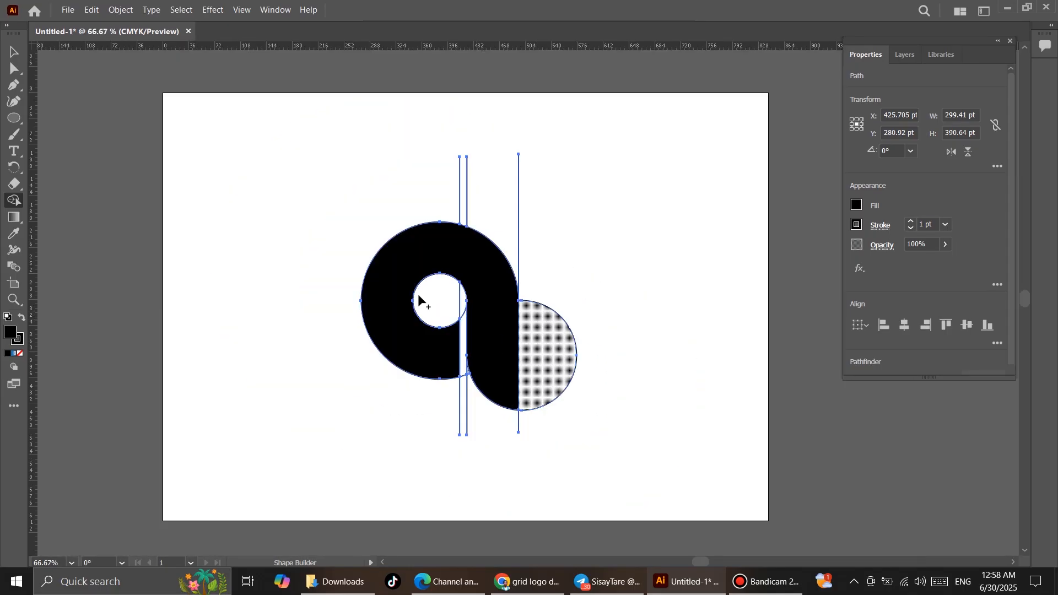
pyautogui.click(14, 51)
pyautogui.click(448, 302)
pyautogui.scroll(1, 448, 302)
pyautogui.scroll(-1, 503, 333)
pyautogui.moveTo(434, 150); pyautogui.dragTo(538, 182)
pyautogui.press('Delete')
pyautogui.click(575, 367)
pyautogui.press('Delete')
pyautogui.moveTo(564, 452); pyautogui.dragTo(566, 455)
pyautogui.press('Delete')
# Delete the remaining construction paths inside the letter's round counter and narrow vertical gap
pyautogui.scroll(2, 461, 328)
pyautogui.click(458, 288)
pyautogui.press('Delete')
pyautogui.click(472, 295)
pyautogui.press('Delete')
pyautogui.click(473, 441)
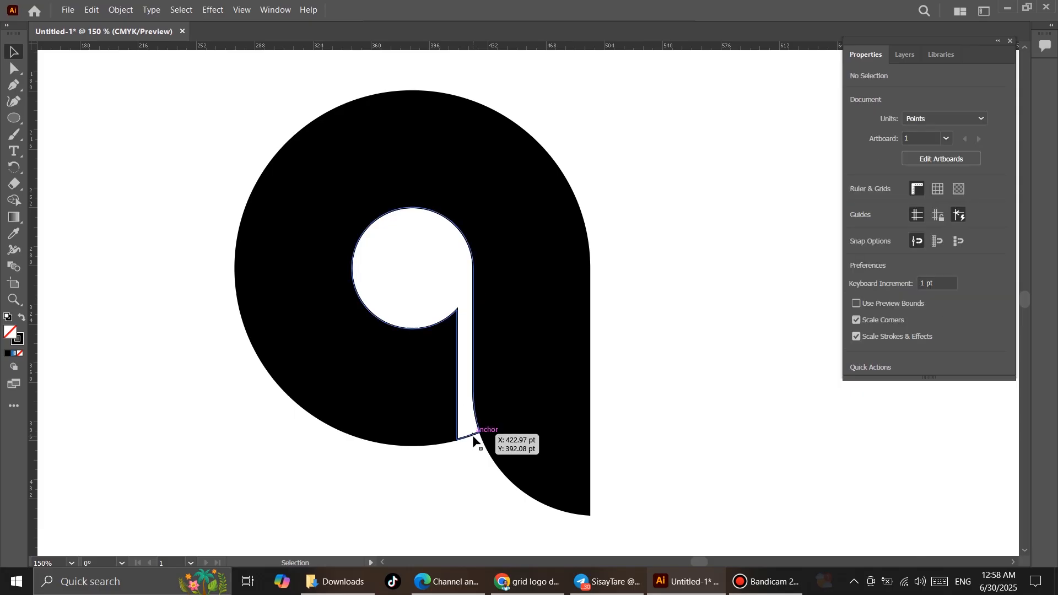
pyautogui.press('Delete')
pyautogui.hotkey('ctrl', '0')
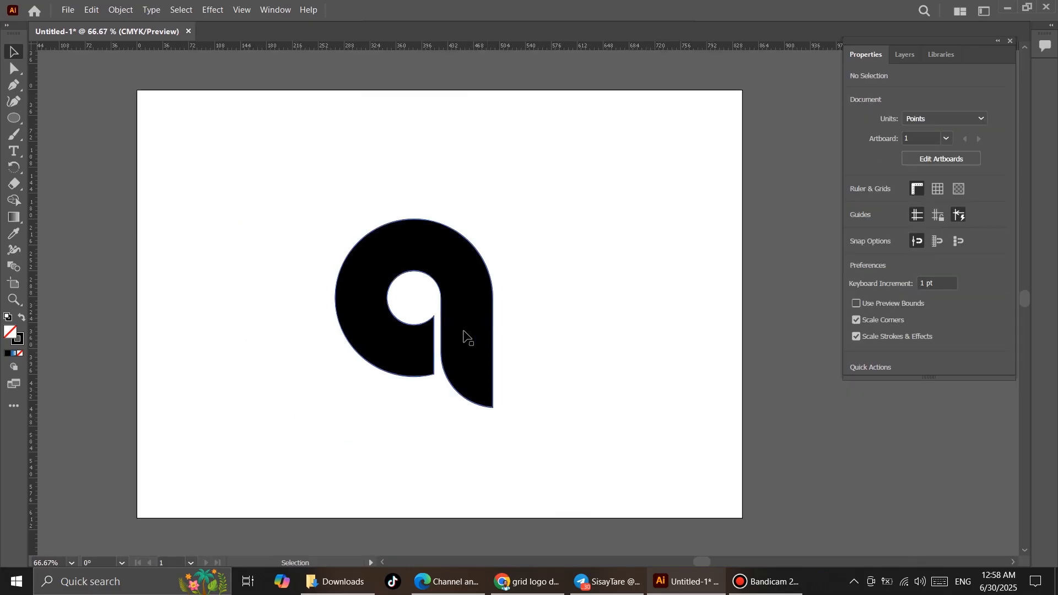
# Set the black letter shape's stroke to None
pyautogui.scroll(1, 446, 333)
pyautogui.scroll(-1, 475, 332)
pyautogui.scroll(1, 477, 331)
pyautogui.click(477, 331)
pyautogui.click(857, 225)
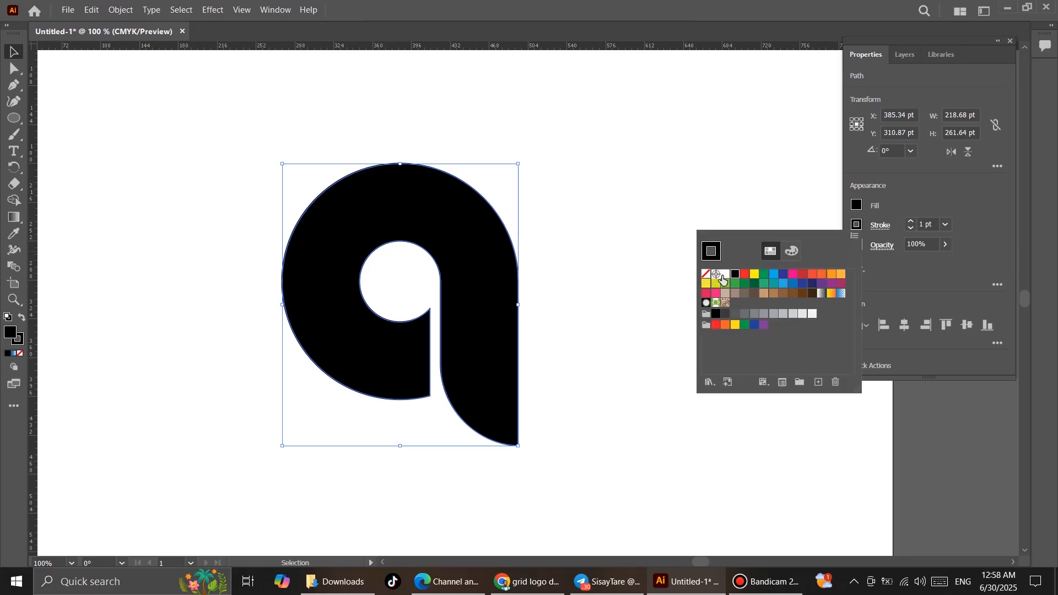
pyautogui.click(705, 275)
pyautogui.click(591, 316)
pyautogui.click(590, 316)
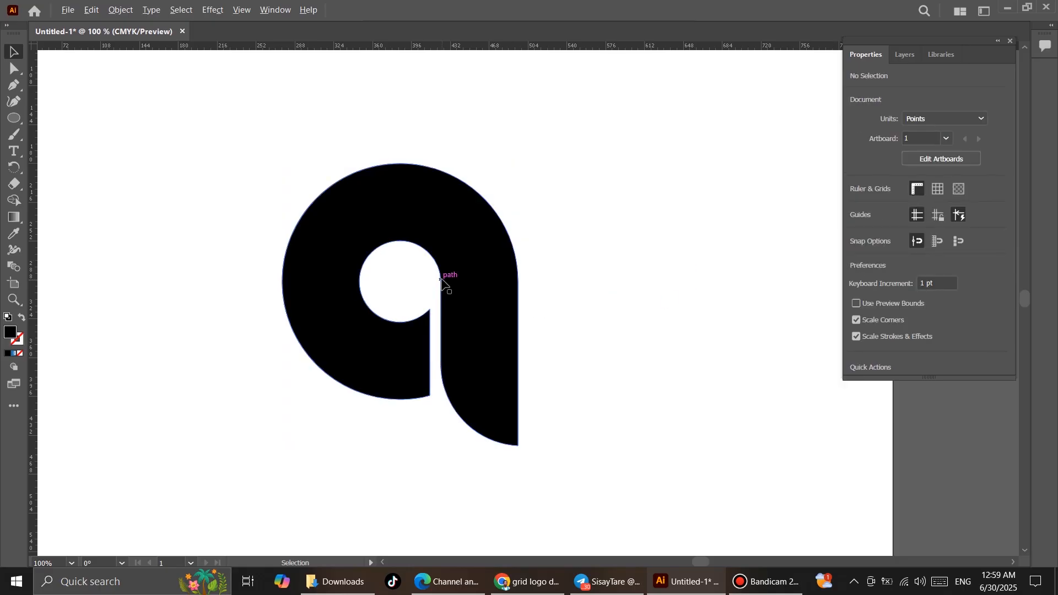
# Move the letter shape about 20 pt right and 13 pt up on the artboard
pyautogui.scroll(-1, 449, 278)
pyautogui.scroll(1, 462, 287)
pyautogui.moveTo(300, 207); pyautogui.dragTo(417, 241)
pyautogui.moveTo(459, 284); pyautogui.dragTo(473, 275)
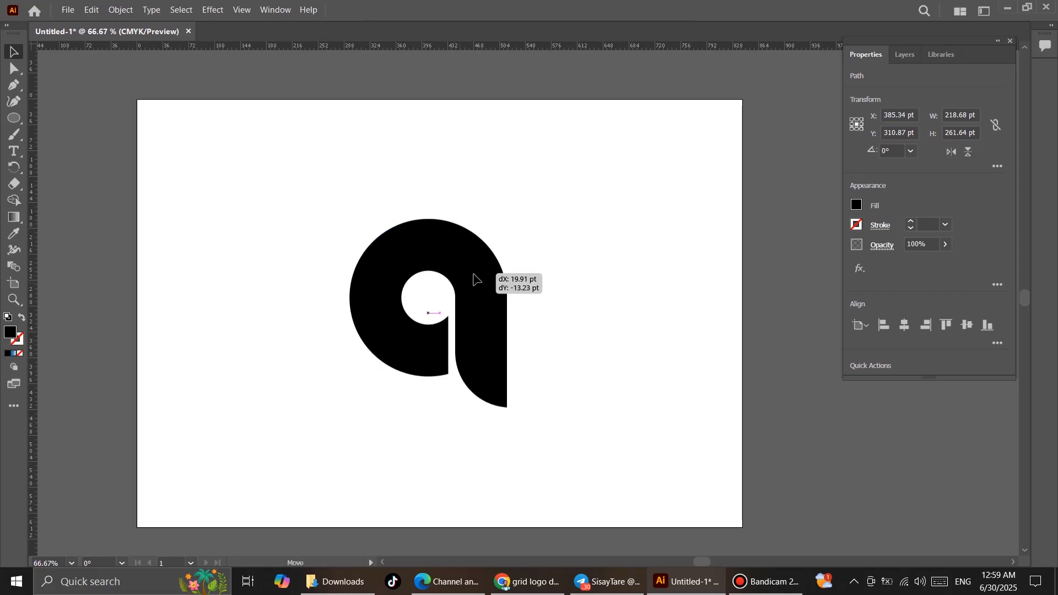
pyautogui.click(579, 351)
# Fill the letter shape with the blue linear gradient swatch
pyautogui.click(496, 311)
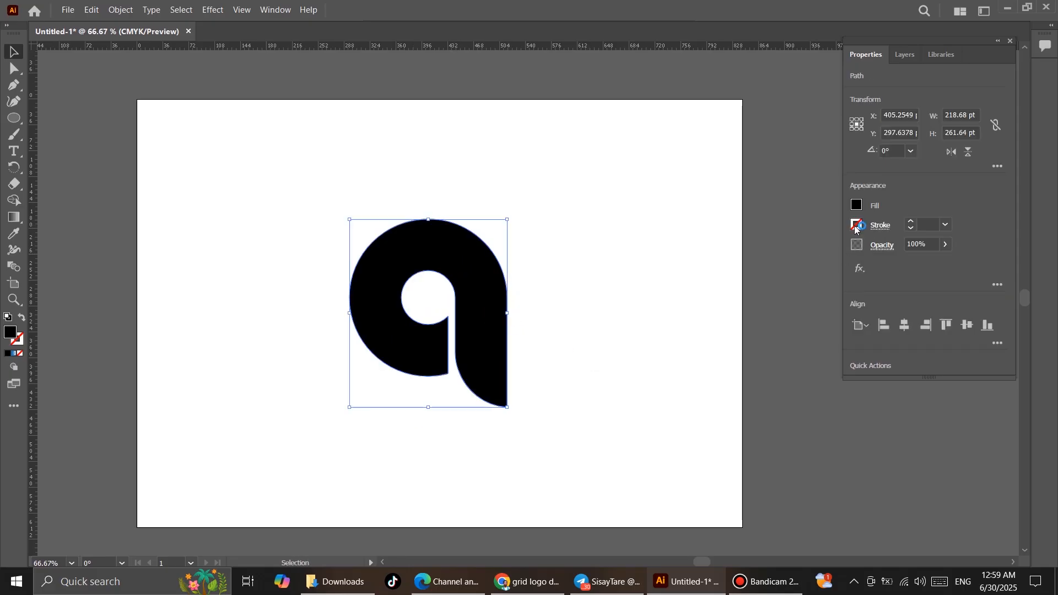
pyautogui.click(856, 207)
pyautogui.click(842, 274)
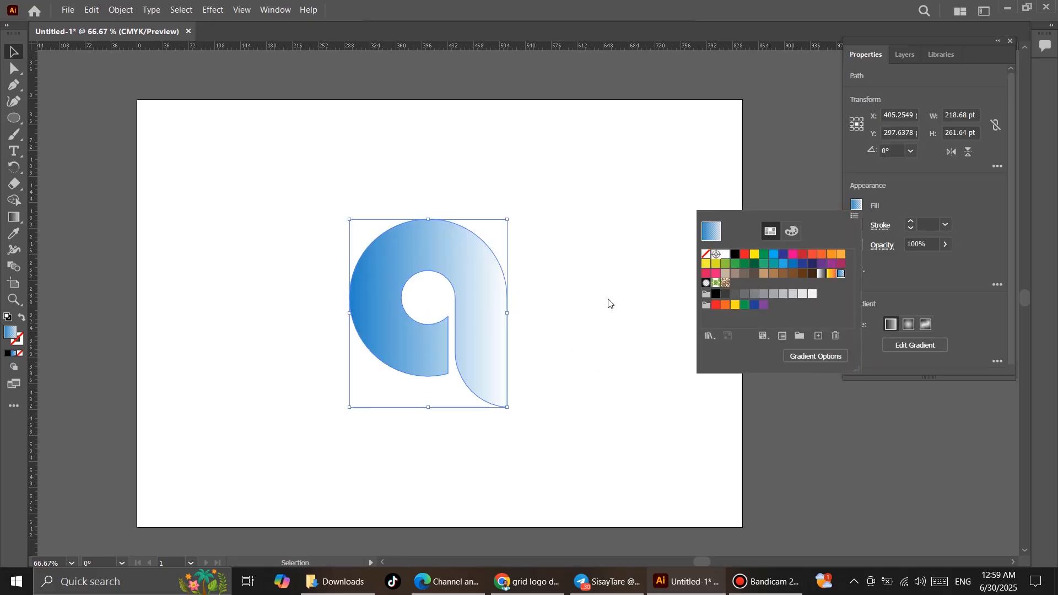
# Redraw the letter's gradient as a long, nearly horizontal blend extending well beyond both sides of the shape
pyautogui.click(13, 218)
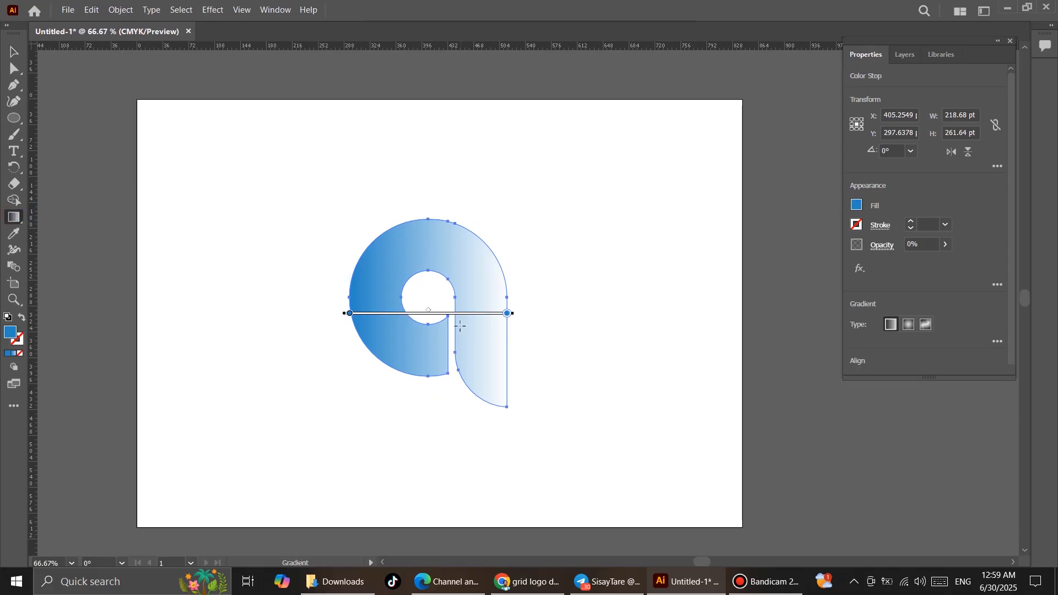
pyautogui.scroll(2, 460, 326)
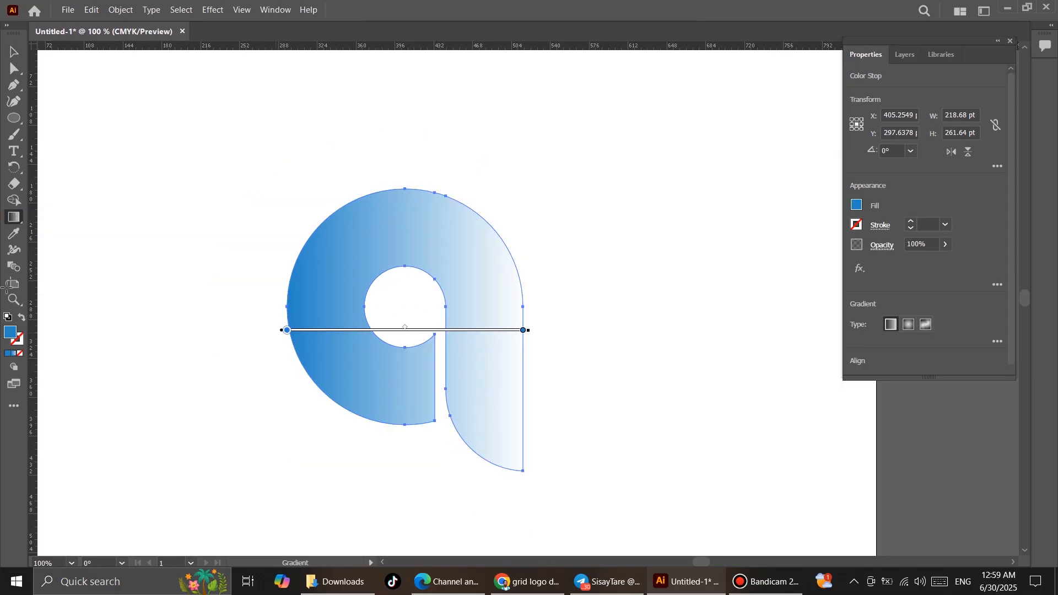
pyautogui.moveTo(220, 327); pyautogui.dragTo(572, 338)
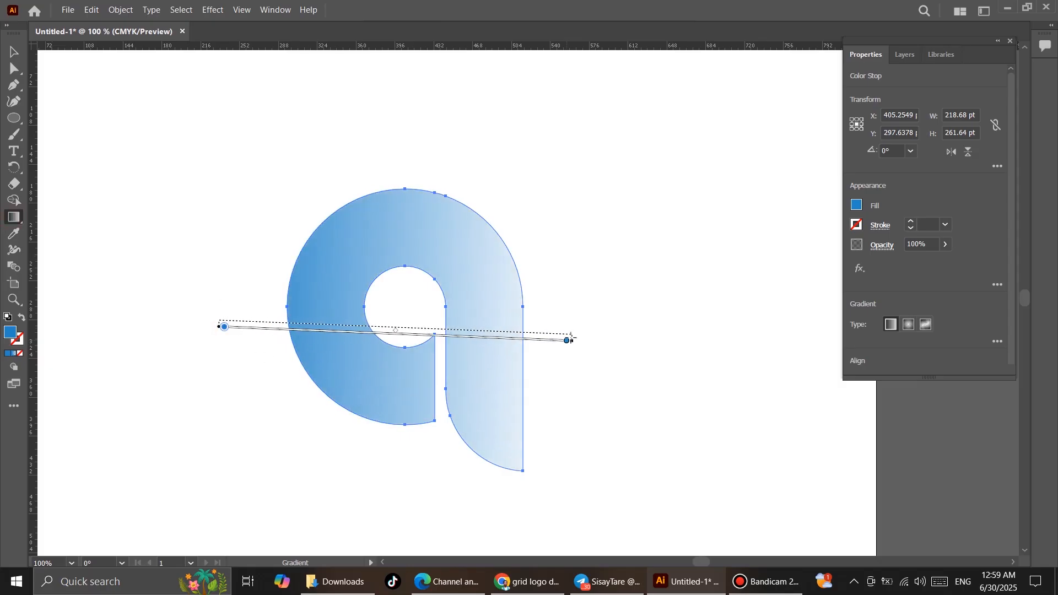
pyautogui.moveTo(110, 300)
pyautogui.mouseDown()
pyautogui.moveTo(548, 321)
pyautogui.moveTo(435, 330)
pyautogui.moveTo(643, 307)
pyautogui.moveTo(742, 317)
pyautogui.mouseUp()
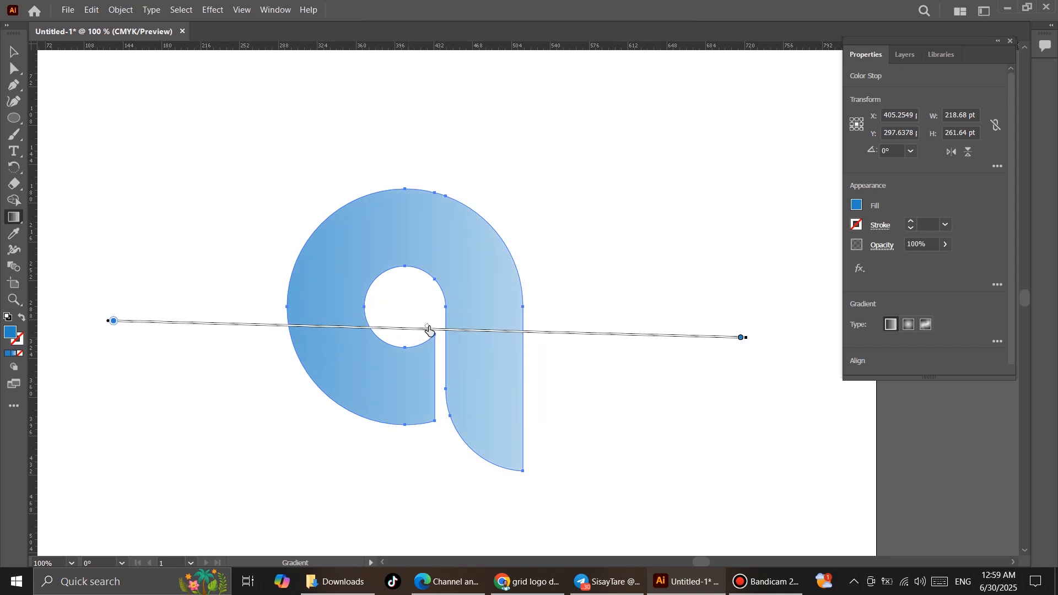
# Pull the gradient's fading end stop in close to the letter's right edge and shift the blend midpoint right
pyautogui.moveTo(379, 324)
pyautogui.mouseDown()
pyautogui.moveTo(705, 342)
pyautogui.moveTo(523, 339)
pyautogui.mouseUp()
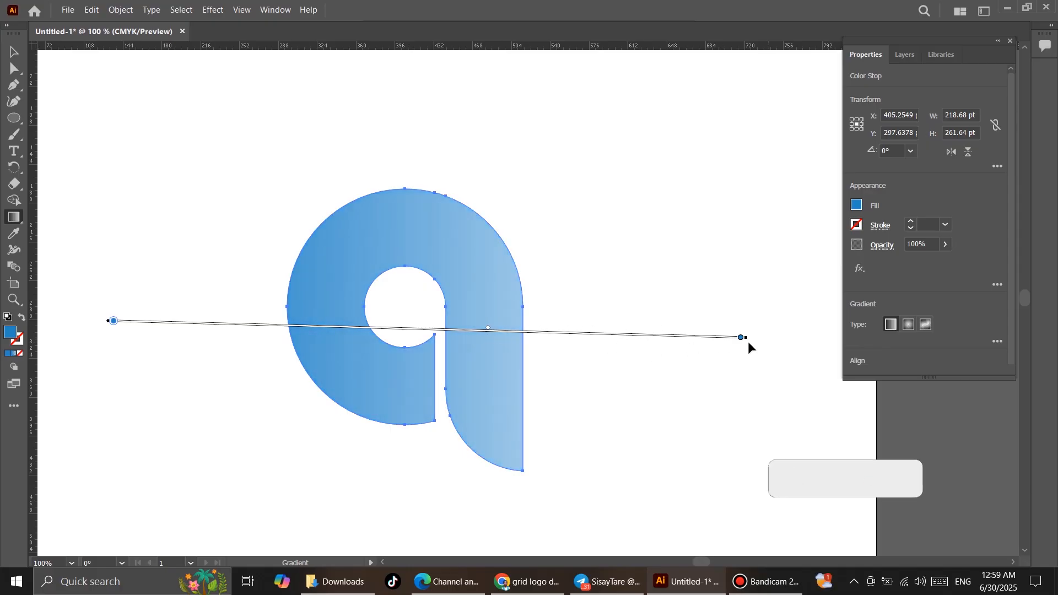
pyautogui.moveTo(739, 338); pyautogui.dragTo(581, 345)
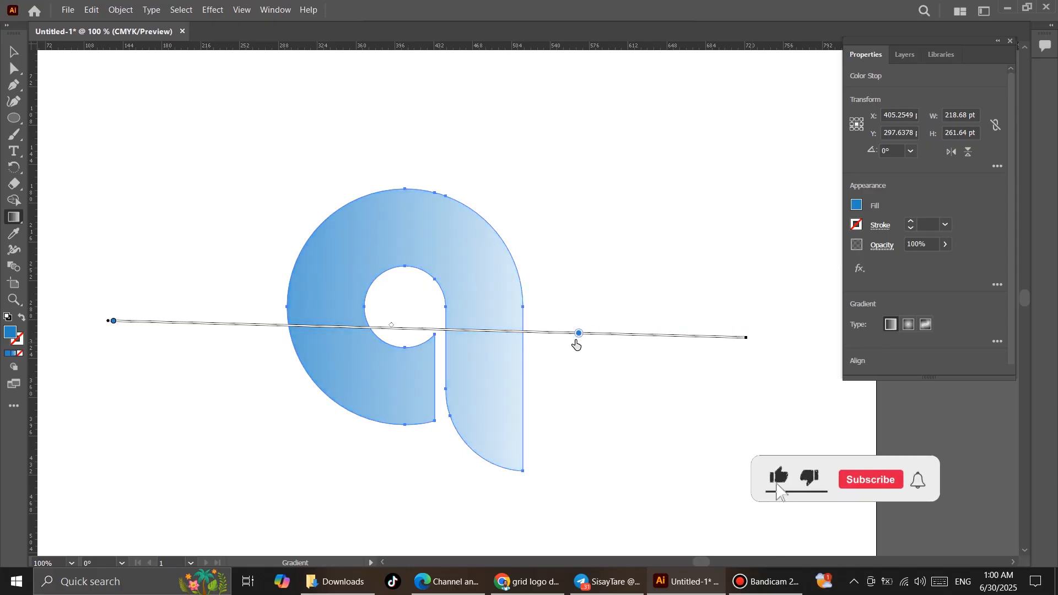
pyautogui.moveTo(384, 328); pyautogui.dragTo(458, 331)
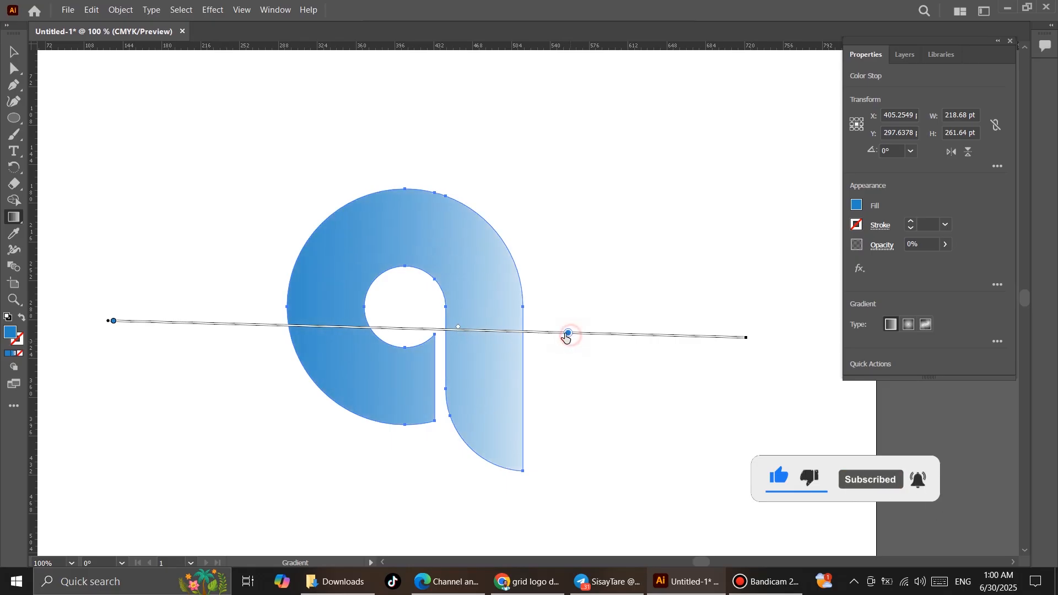
pyautogui.moveTo(449, 331); pyautogui.dragTo(468, 330)
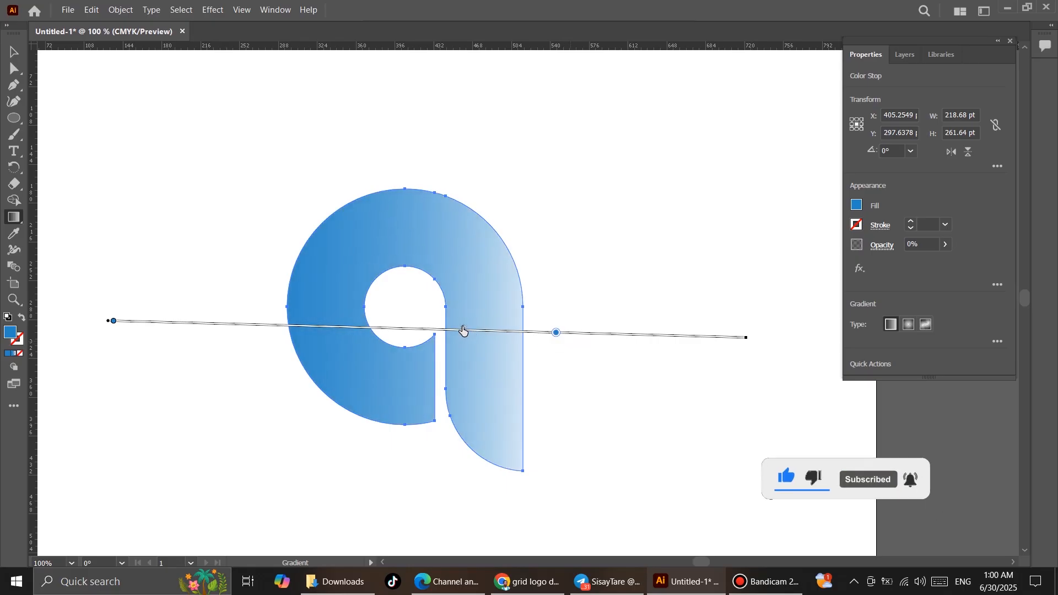
# Pull the gradient's fading end stop closer to the letter's right edge and deselect the shape
pyautogui.moveTo(550, 335); pyautogui.dragTo(544, 333)
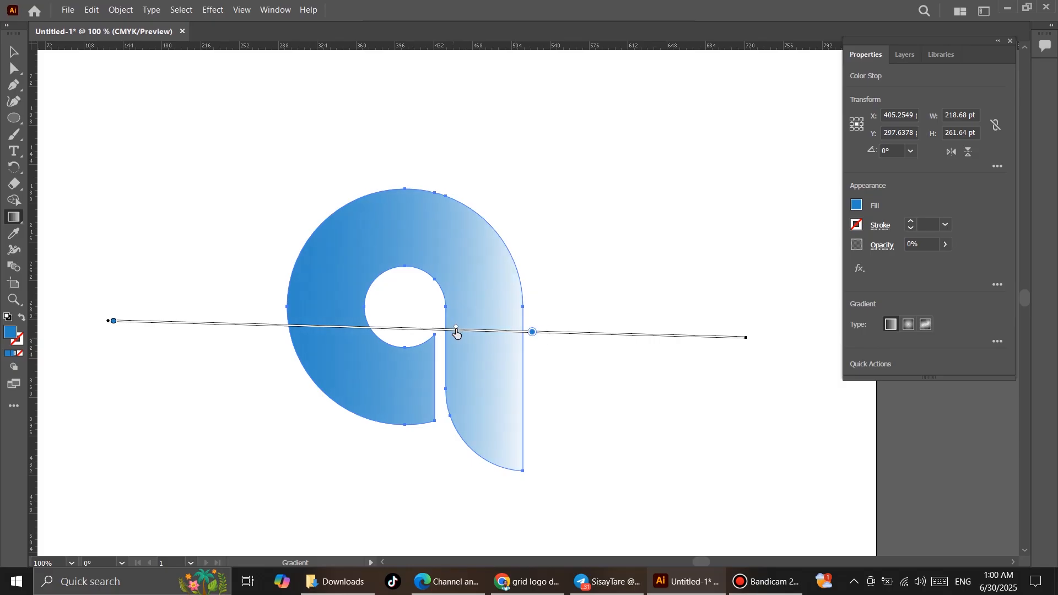
pyautogui.press('v')
pyautogui.click(551, 177)
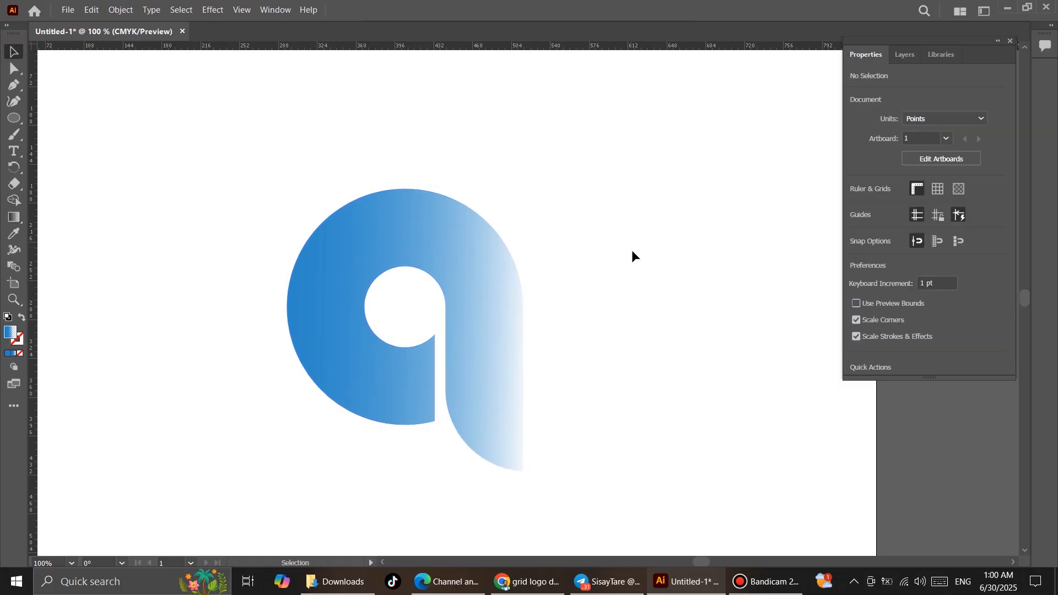
# Scale the letter shape up proportionally to about 290 pt wide and position it near the artboard's centre
pyautogui.scroll(-1, 629, 249)
pyautogui.scroll(-1, 583, 243)
pyautogui.click(510, 236)
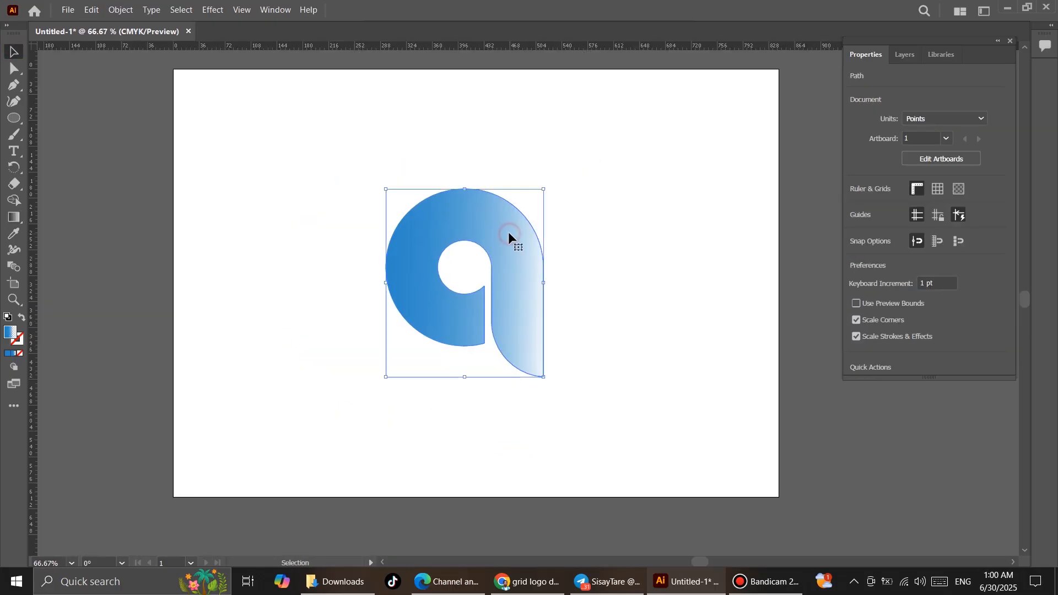
pyautogui.moveTo(464, 189); pyautogui.dragTo(479, 130)
pyautogui.moveTo(465, 315)
pyautogui.mouseDown()
pyautogui.moveTo(474, 326)
pyautogui.moveTo(465, 329)
pyautogui.mouseUp()
pyautogui.click(656, 320)
pyautogui.scroll(2, 625, 293)
pyautogui.scroll(-1, 625, 294)
pyautogui.scroll(2, 531, 269)
pyautogui.scroll(-2, 533, 274)
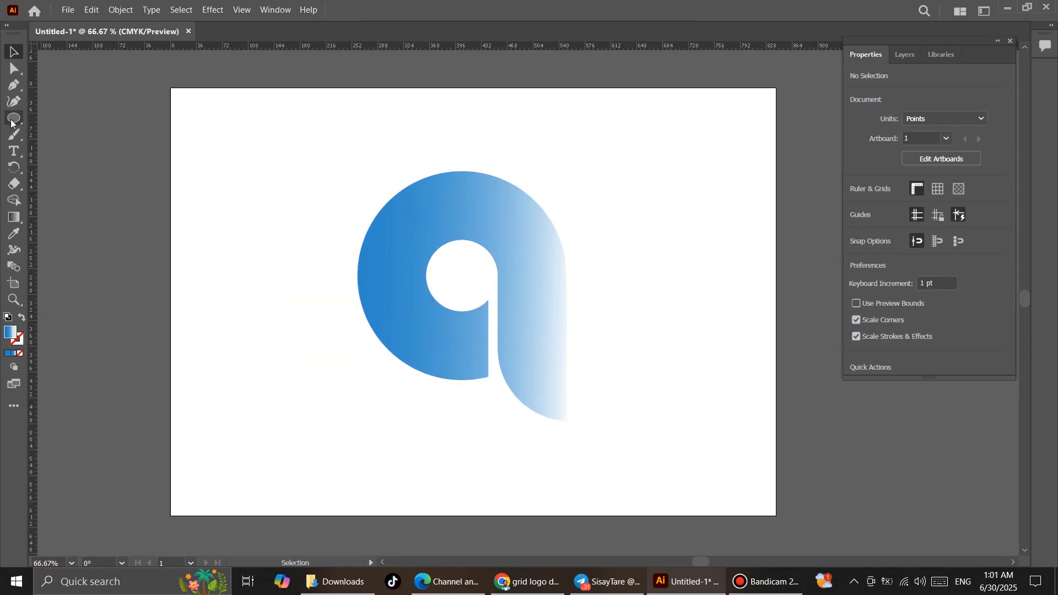
# Draw a rectangle covering the whole artboard and fill it with solid black
pyautogui.click(11, 122)
pyautogui.click(61, 114)
pyautogui.moveTo(170, 88); pyautogui.dragTo(777, 516)
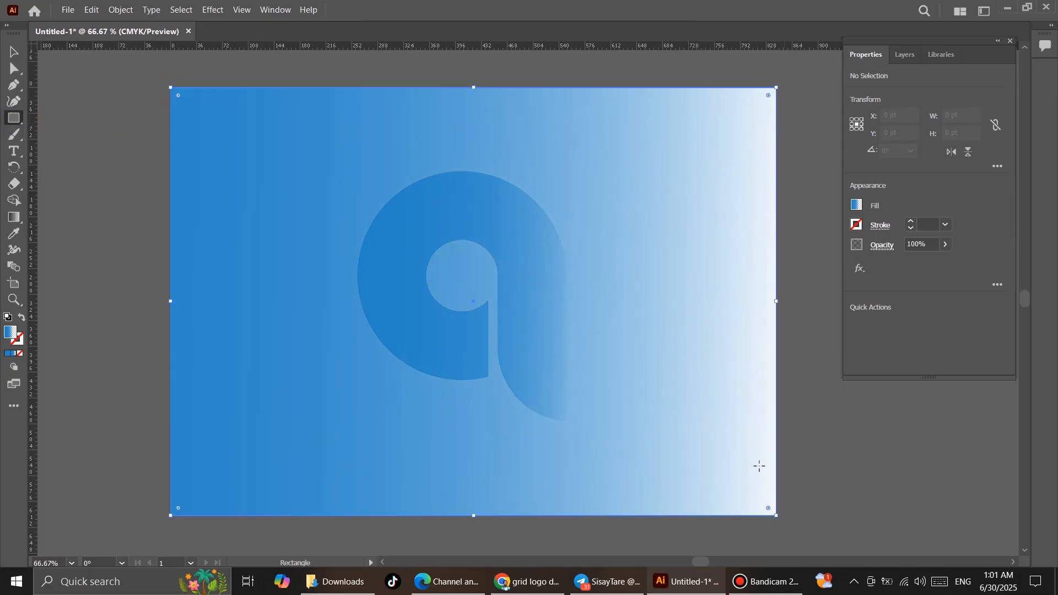
pyautogui.click(856, 207)
pyautogui.click(740, 253)
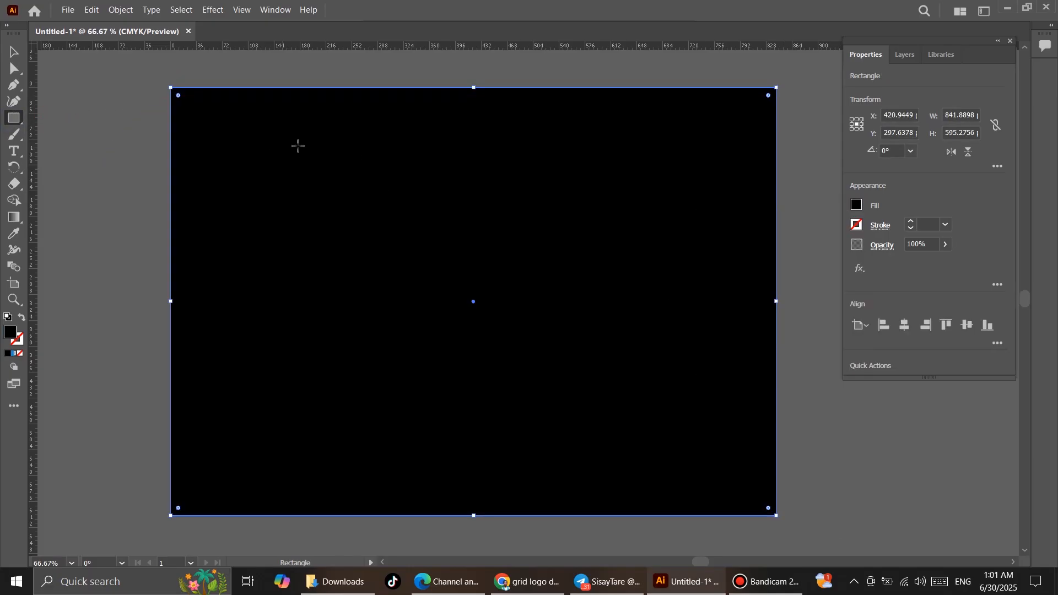
# Send the black rectangle to the back, behind the letter, and lock it
pyautogui.rightClick(261, 155)
pyautogui.moveTo(359, 371)
pyautogui.click(469, 411)
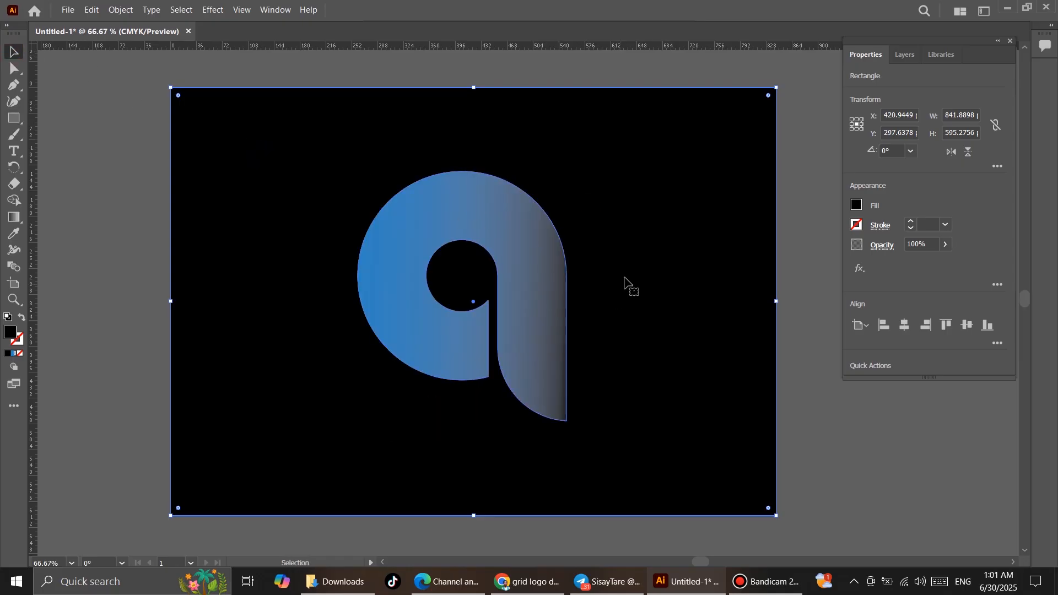
pyautogui.click(181, 10)
pyautogui.moveTo(146, 13)
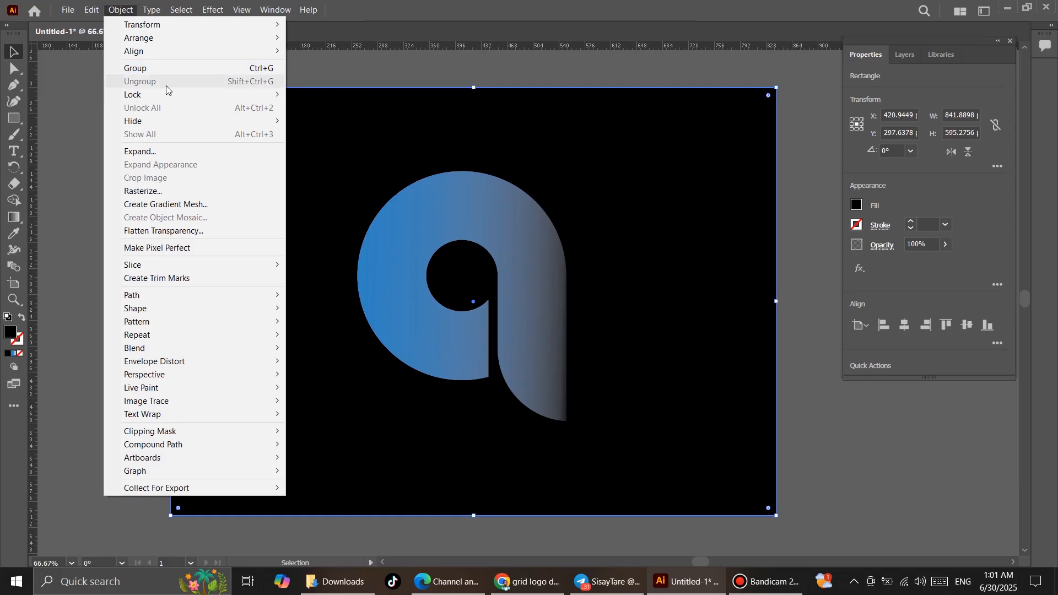
pyautogui.moveTo(166, 90)
pyautogui.click(308, 94)
# Move the letter shape slightly right and down on the black background and scale it down a little
pyautogui.moveTo(505, 243)
pyautogui.mouseDown()
pyautogui.moveTo(498, 250)
pyautogui.moveTo(516, 252)
pyautogui.mouseUp()
pyautogui.moveTo(474, 430); pyautogui.dragTo(489, 413)
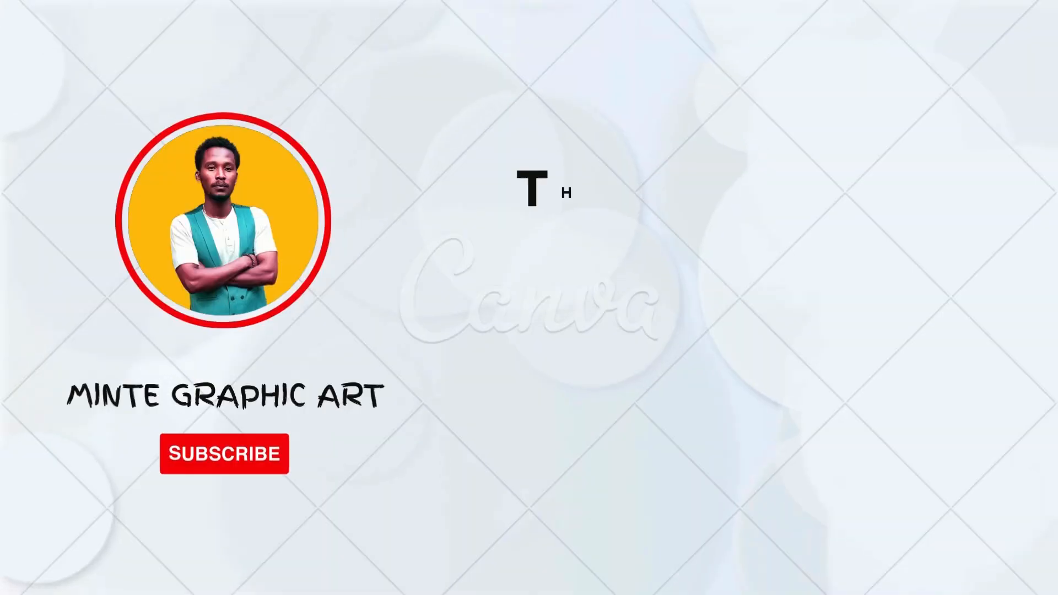